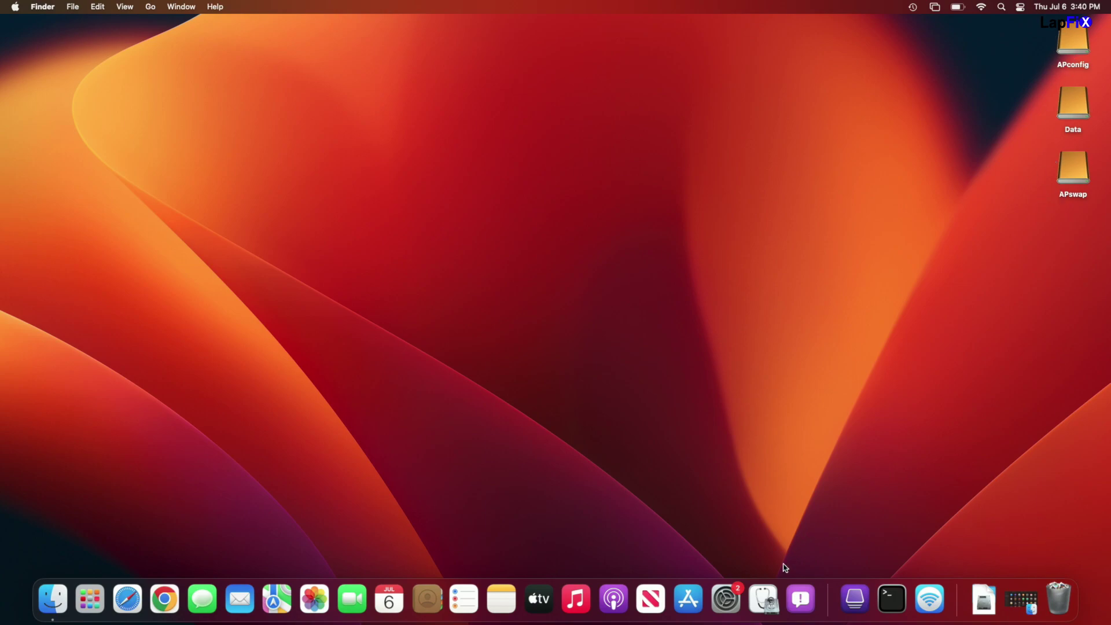
- Open Disk Utility and review the SAMSUNG HD103SI drive with its APconfig, APswap and Data partitions, checking the used space on Data
click(763, 599)
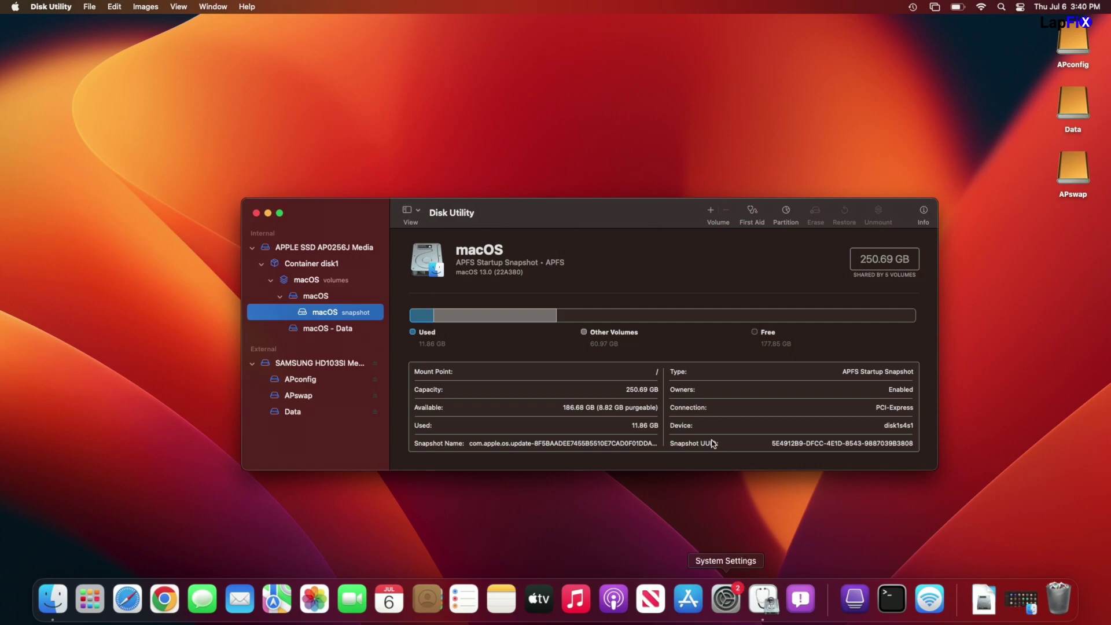
click(341, 365)
drag(553, 227, 530, 200)
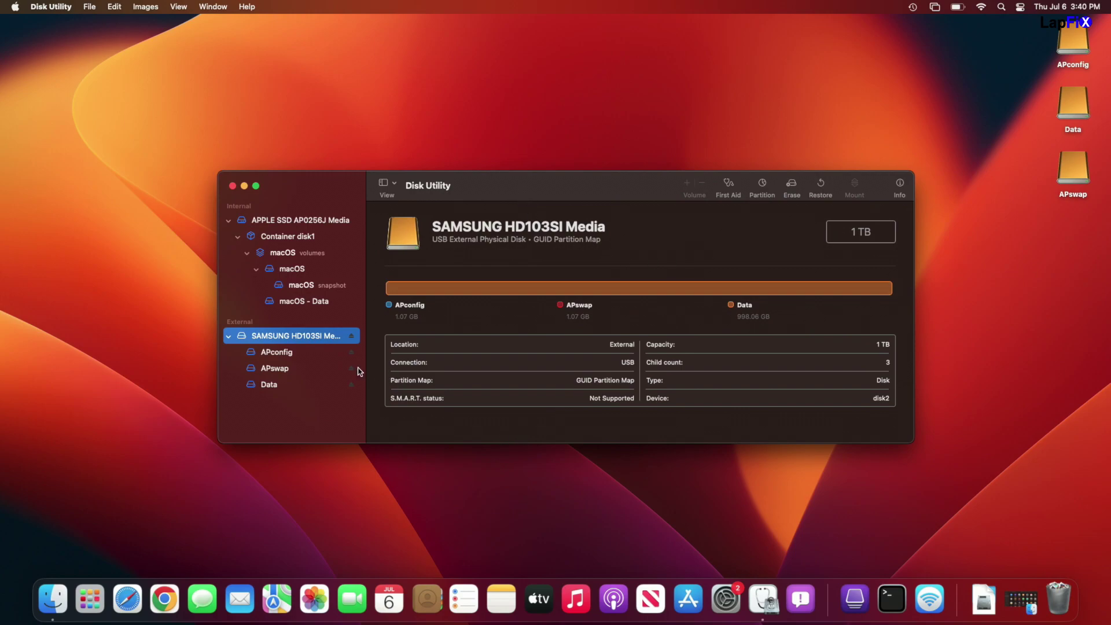
click(290, 353)
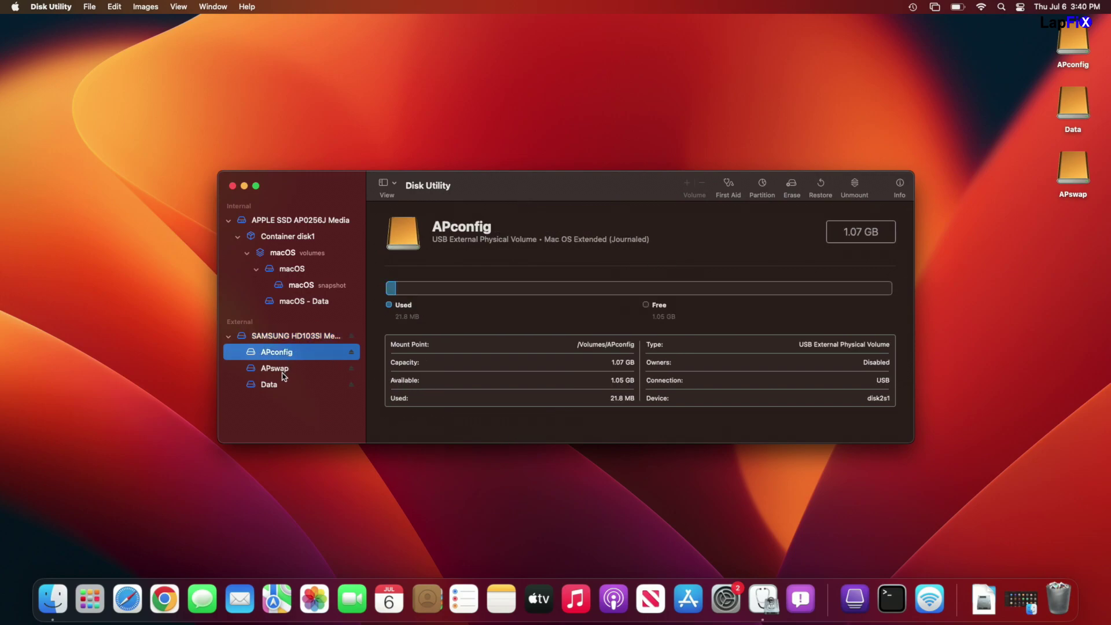
click(284, 376)
click(283, 357)
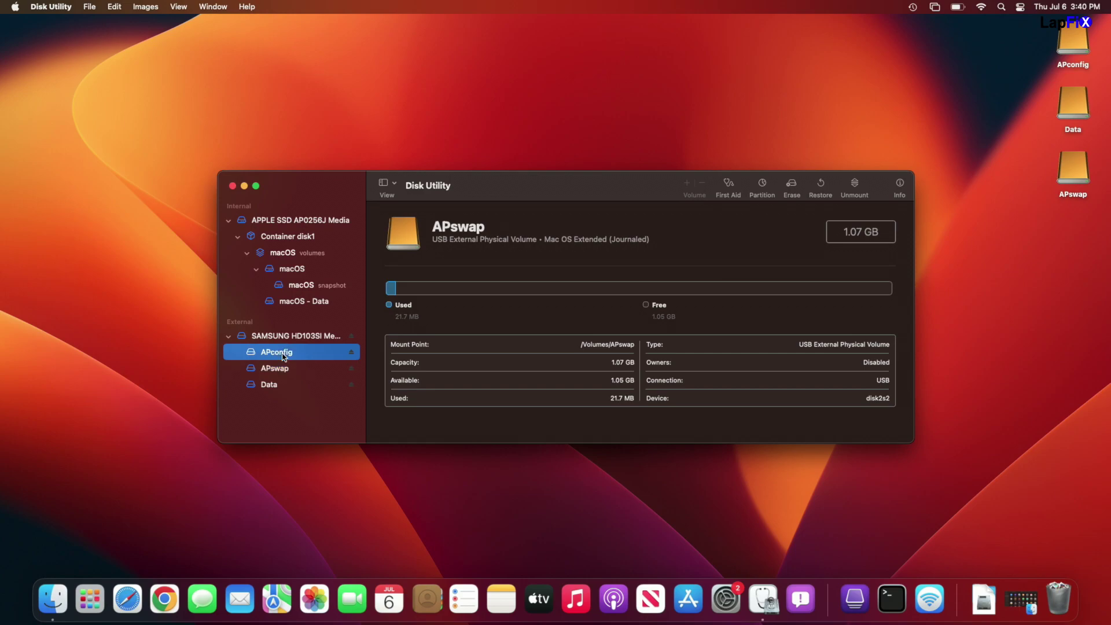
click(286, 372)
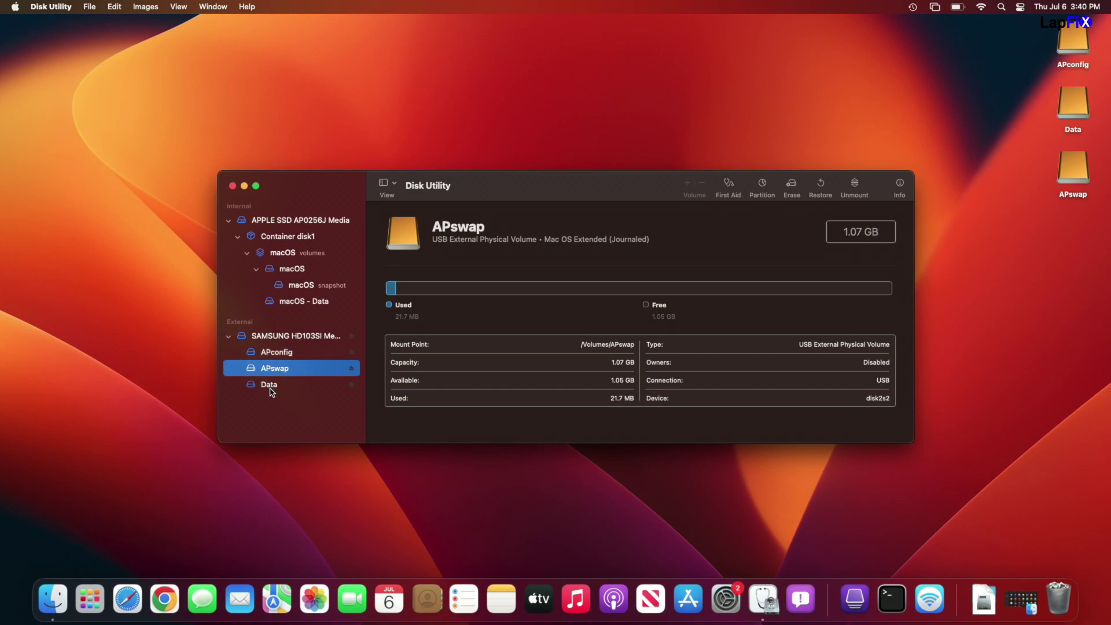
click(272, 392)
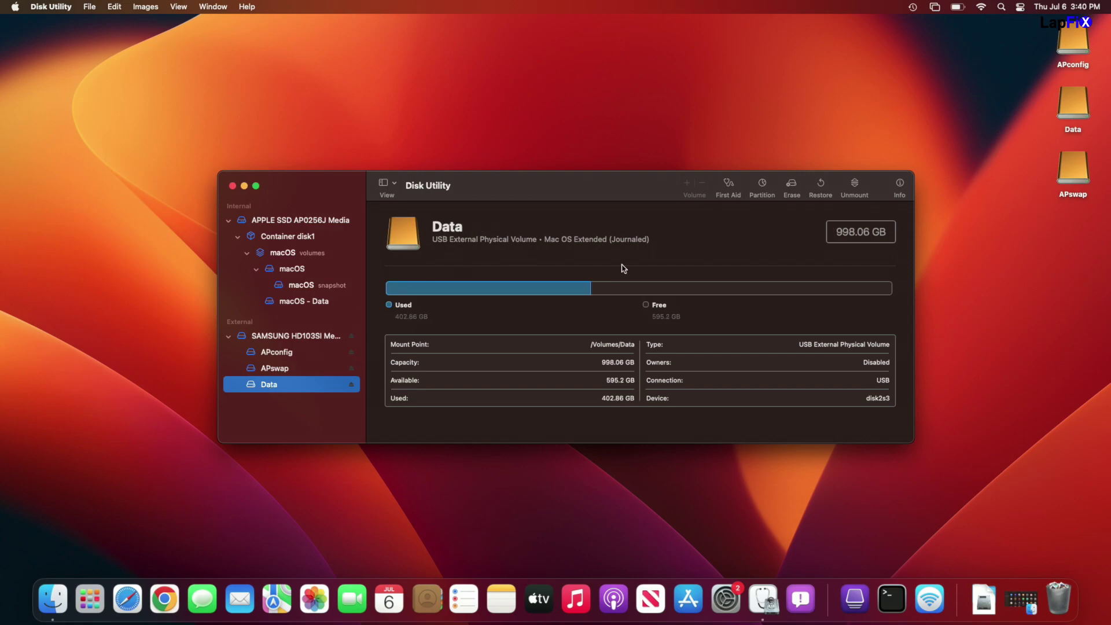
click(398, 316)
drag(398, 316, 428, 317)
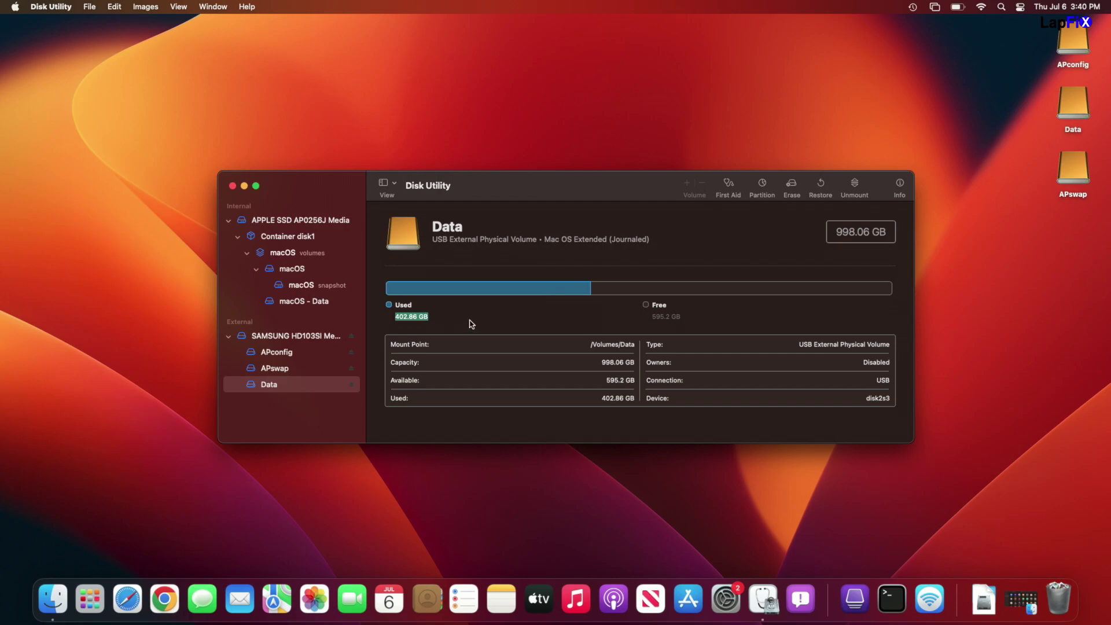
drag(560, 184, 503, 181)
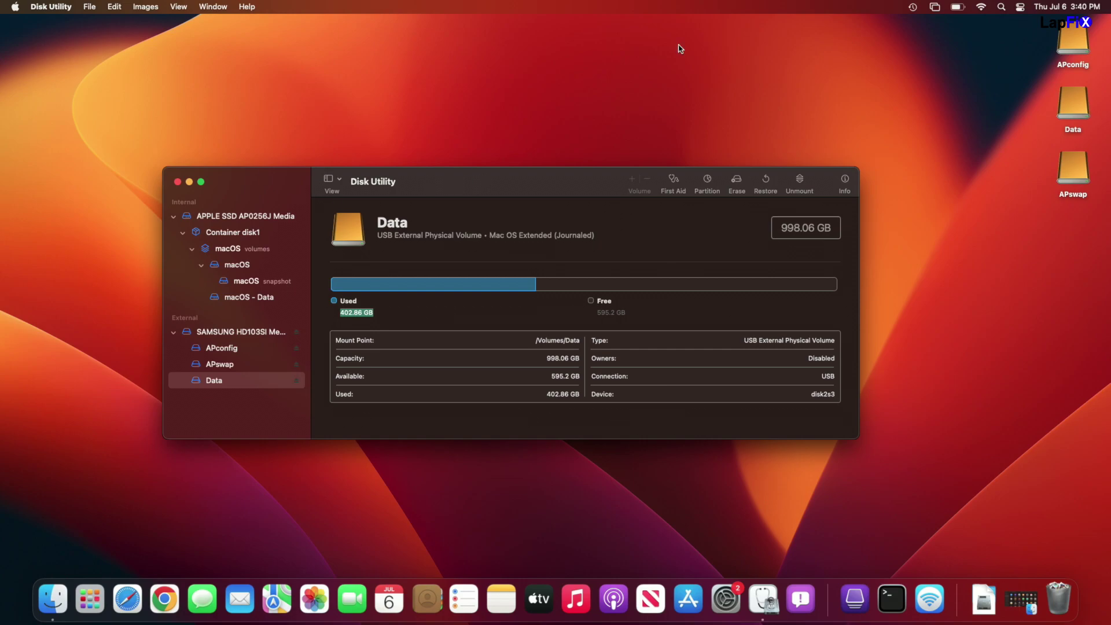
- Open the ShareRoot folder on the Data volume and check the file info of the sparse disk image bundle inside it
double_click(1072, 101)
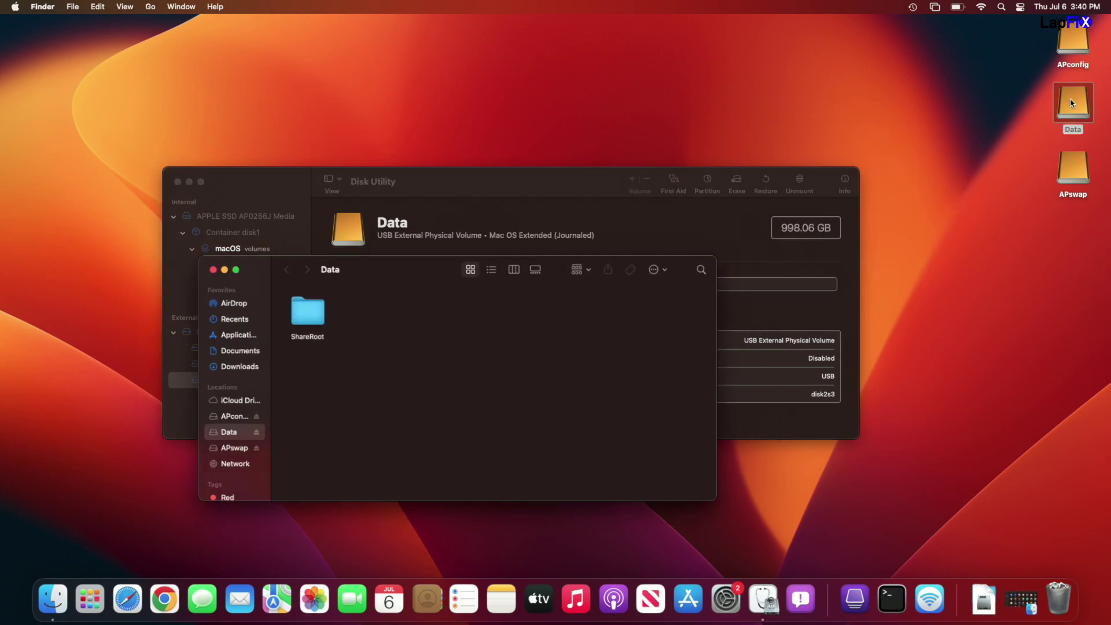
drag(359, 275, 397, 191)
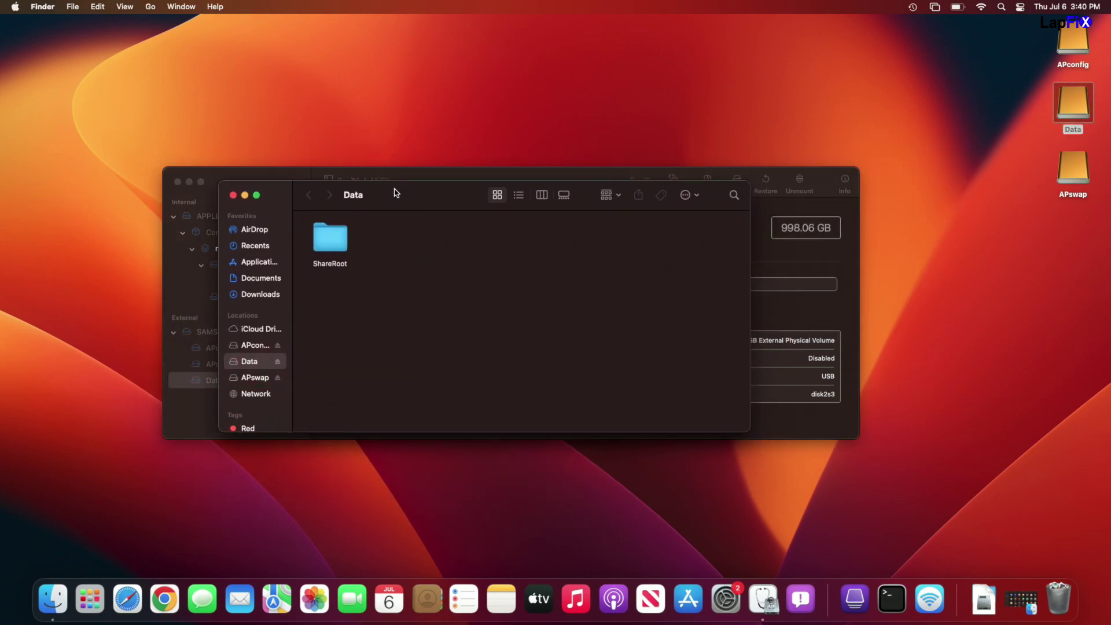
double_click(344, 235)
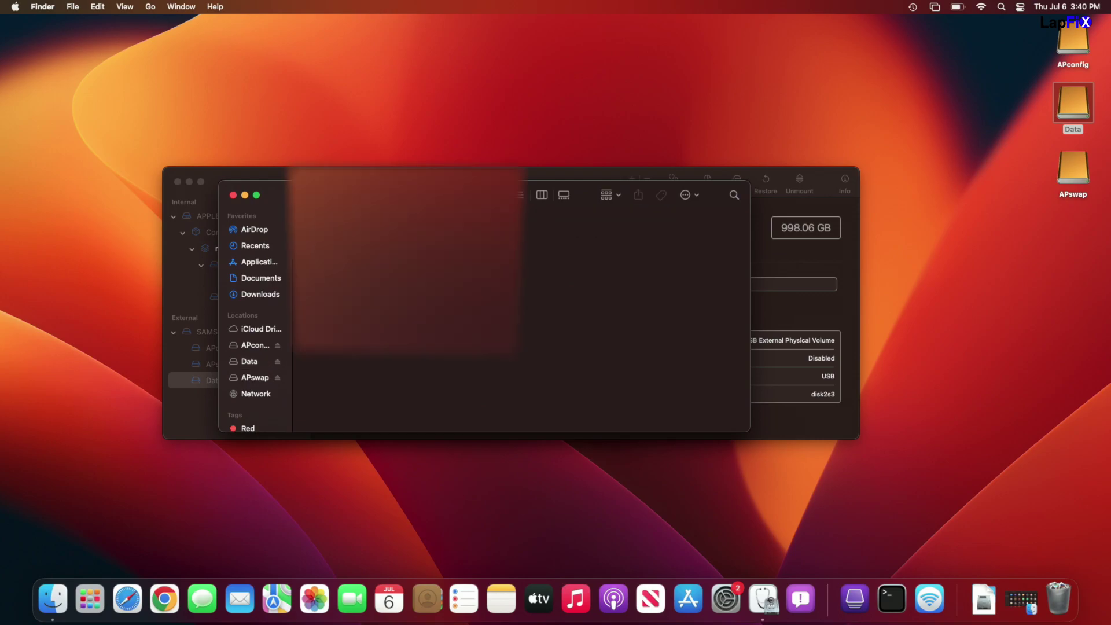
right_click(334, 264)
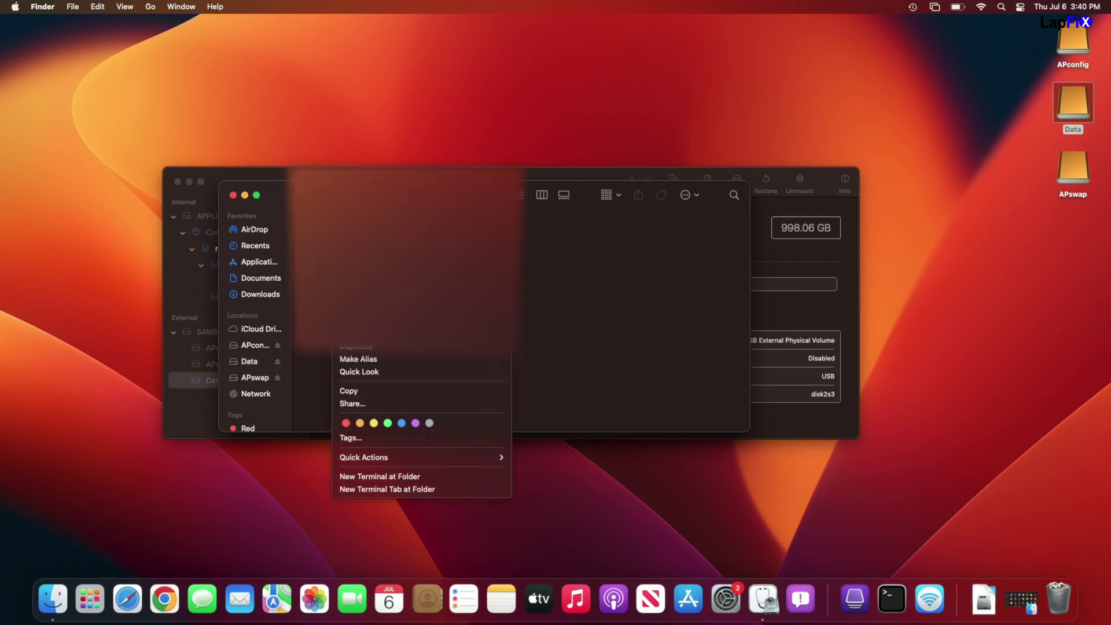
key(Escape)
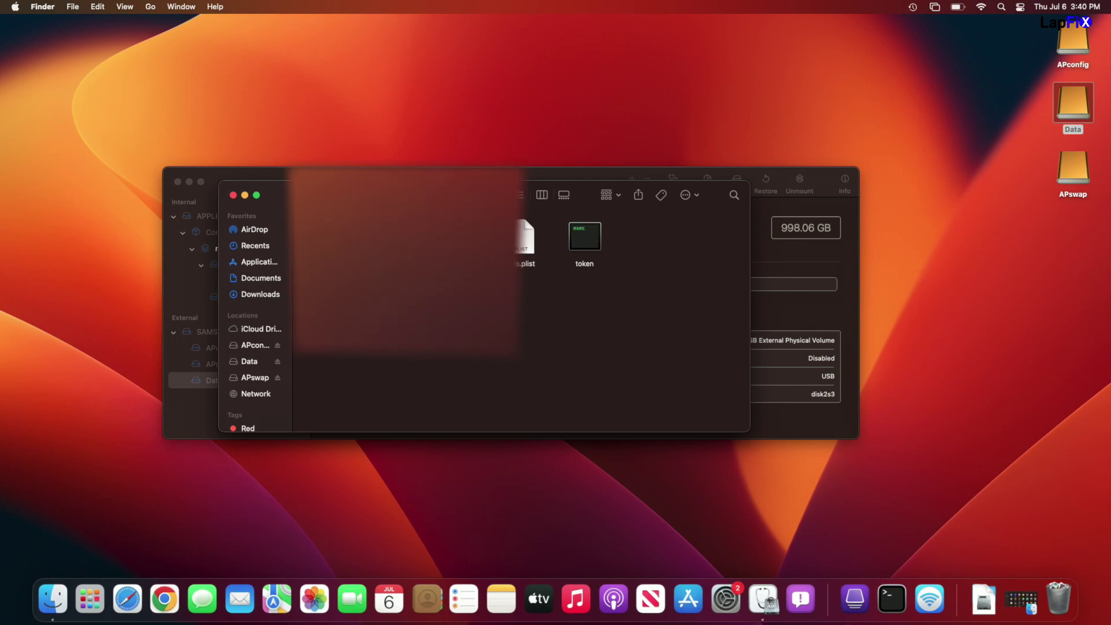
right_click(335, 261)
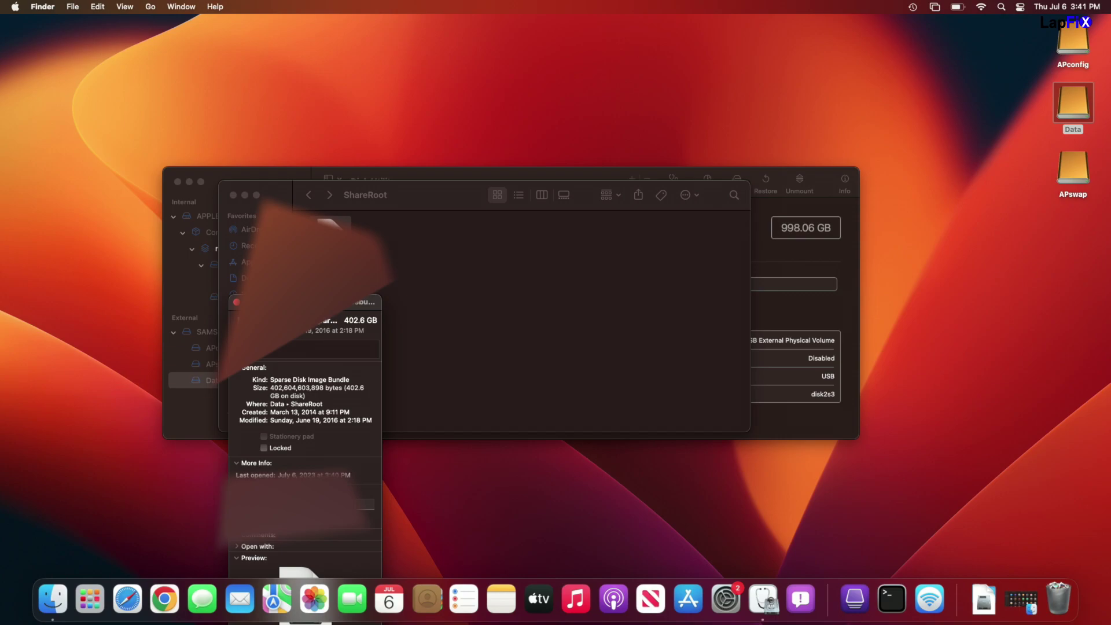
click(236, 302)
- Look through the band files in the sparse bundle's bands folder and return to the ShareRoot folder
double_click(348, 246)
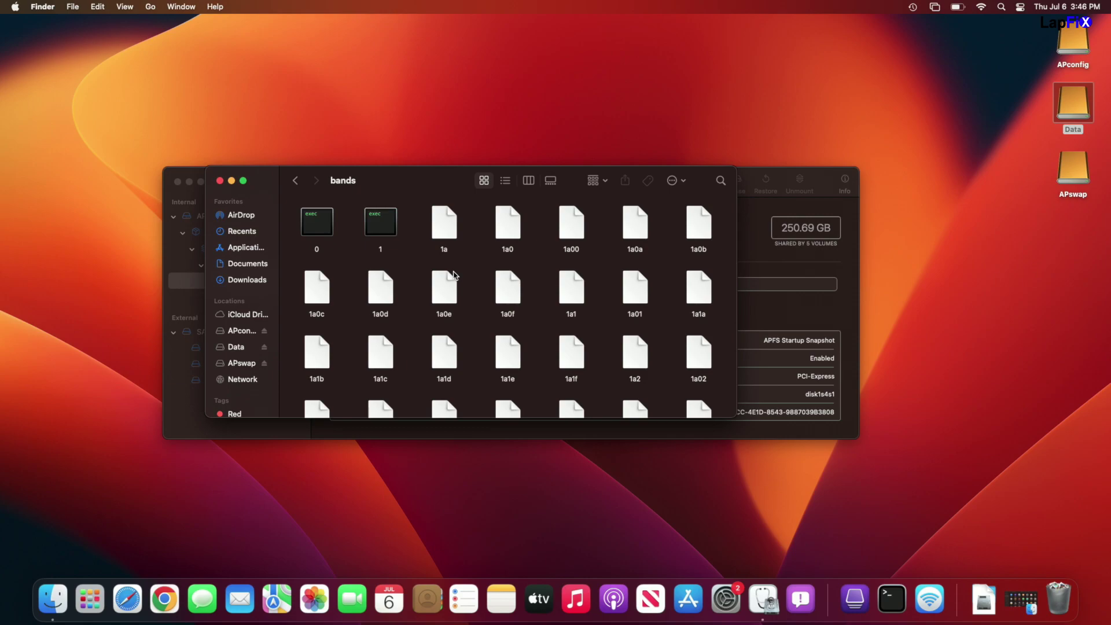
scroll(420, 275, down, 2)
scroll(419, 275, up, 3)
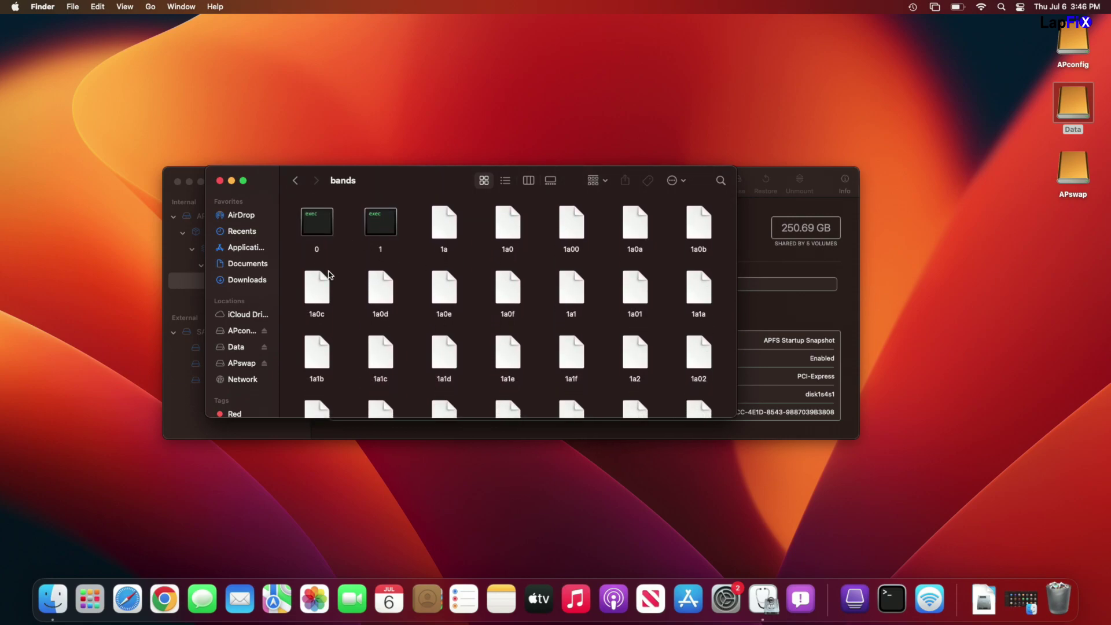
click(295, 181)
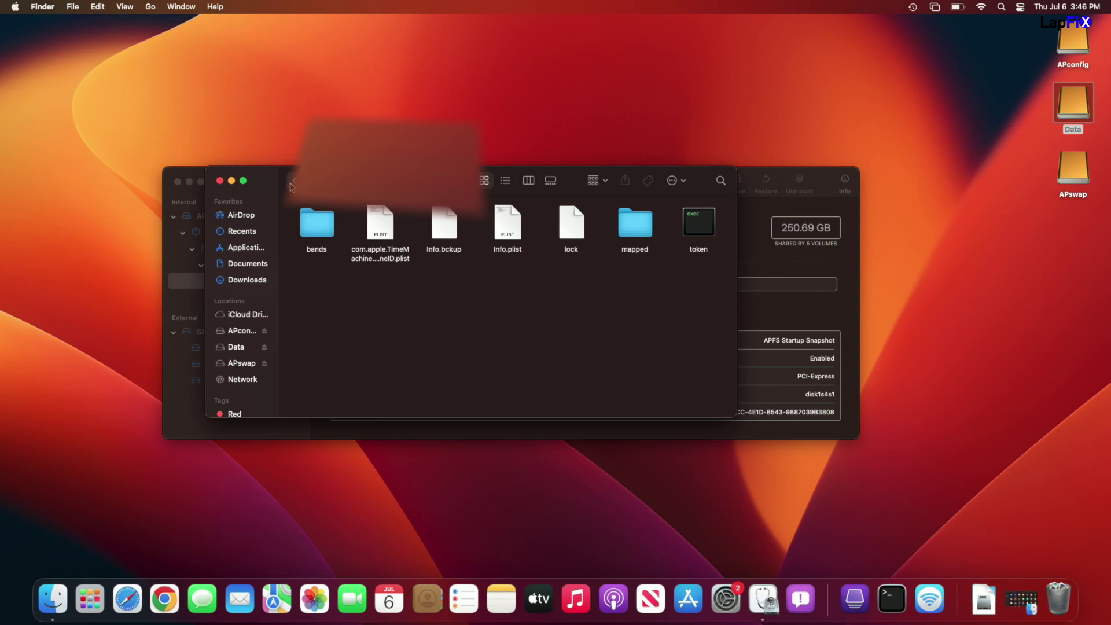
click(296, 181)
- Attach the sparse disk image bundle from ShareRoot and inspect Apple Disk Image Media and its Time Machine Backups volume in Disk Utility
click(317, 228)
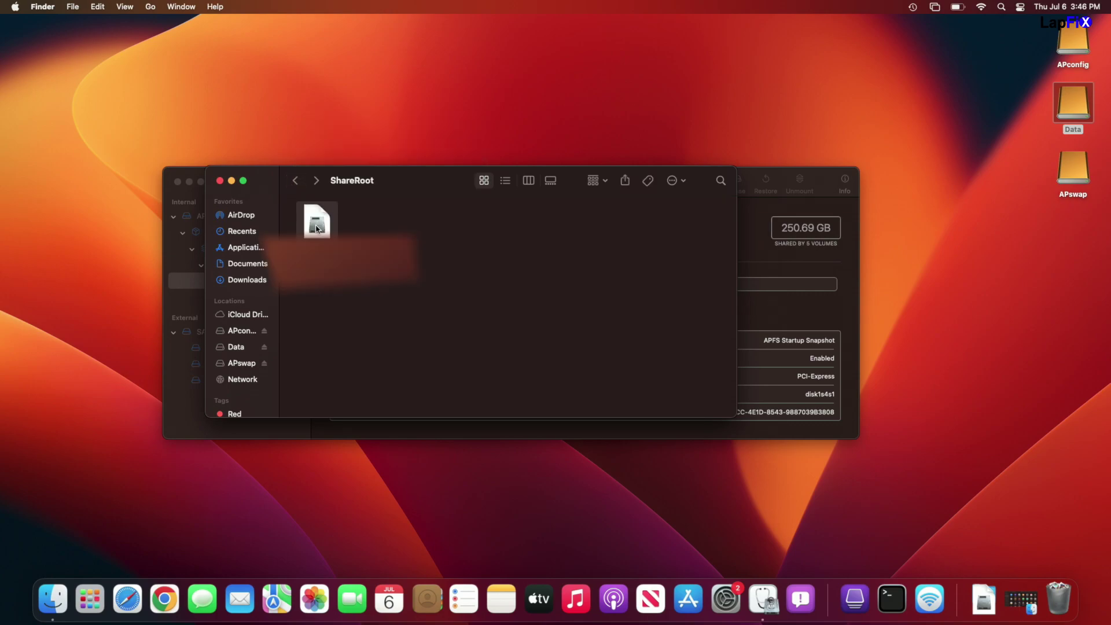
double_click(317, 228)
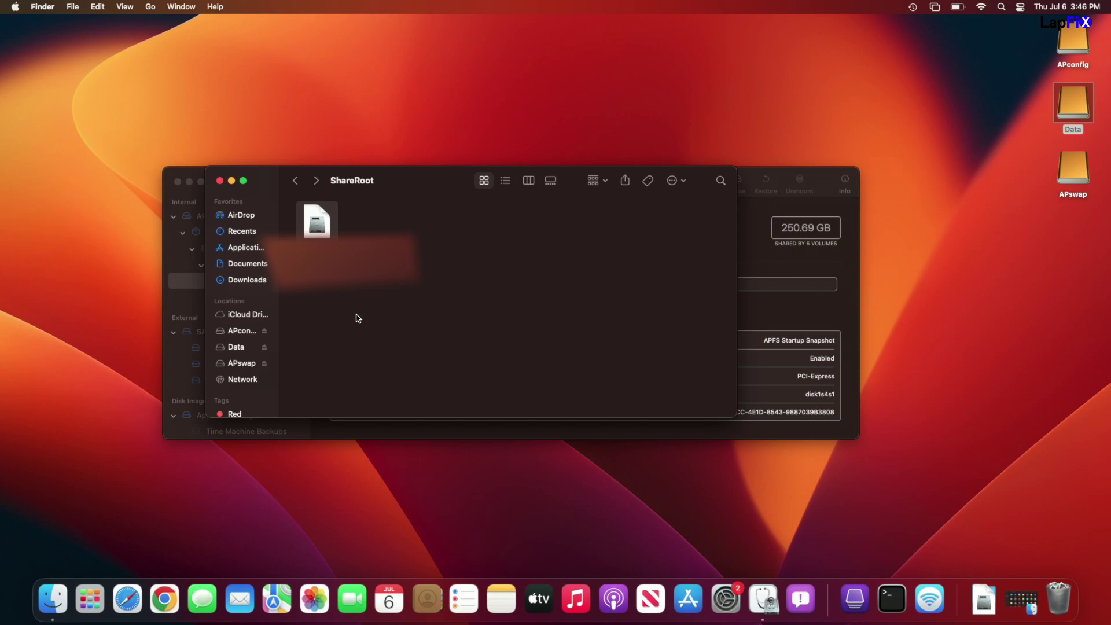
click(185, 375)
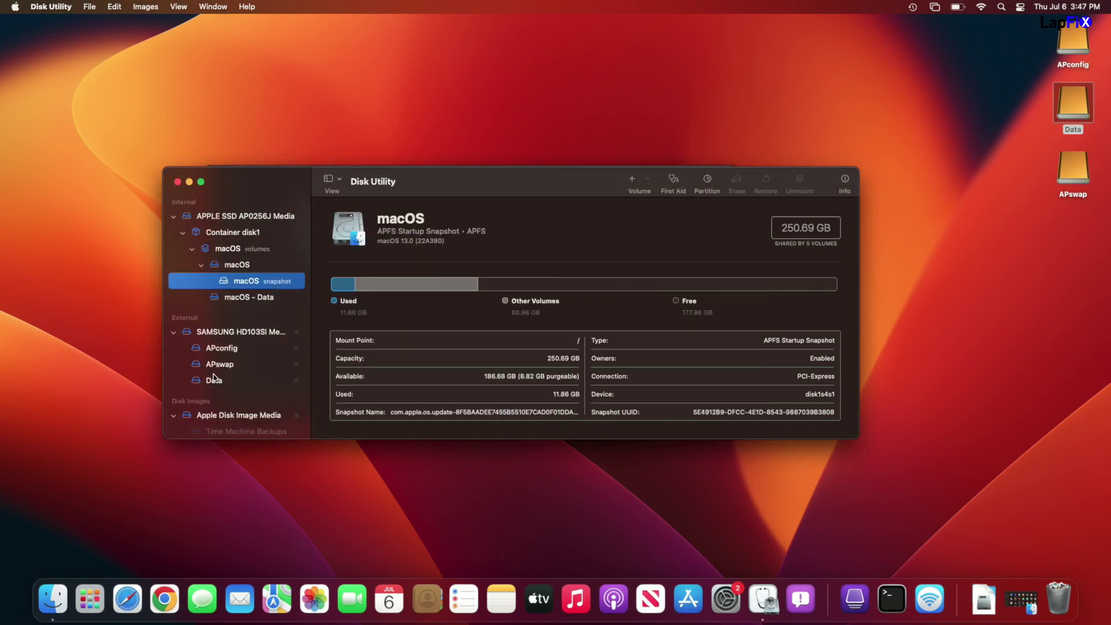
scroll(251, 398, down, 2)
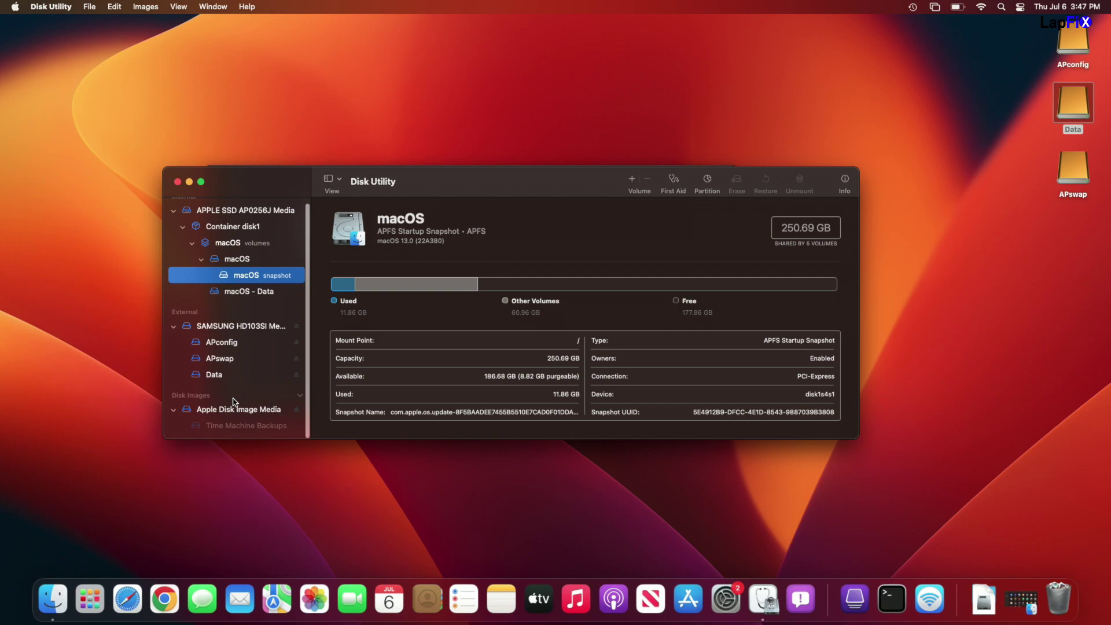
click(236, 411)
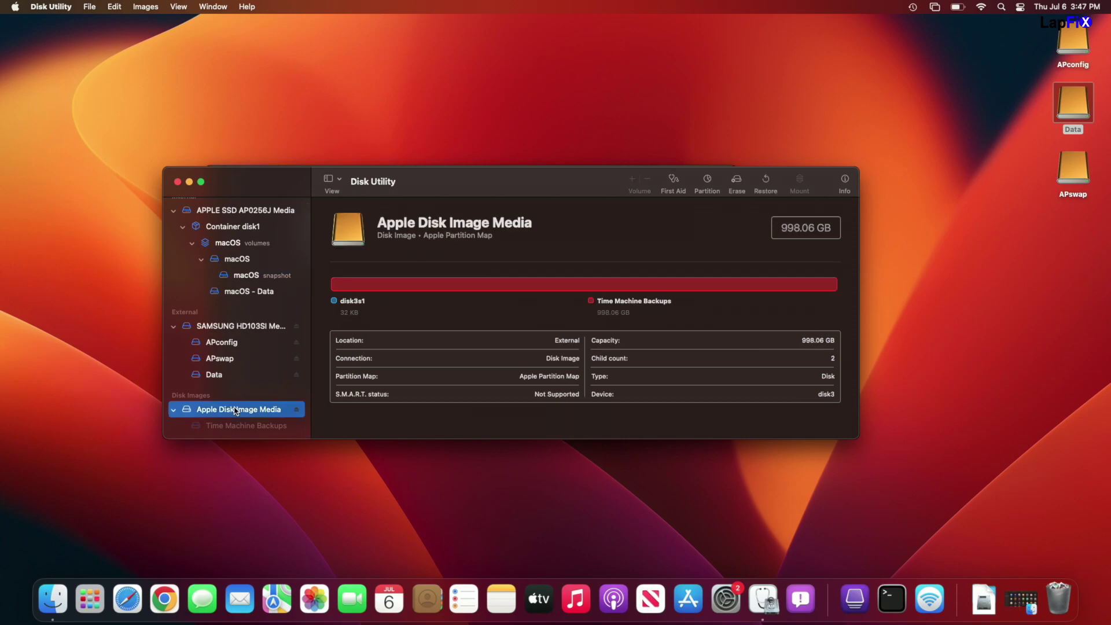
click(249, 427)
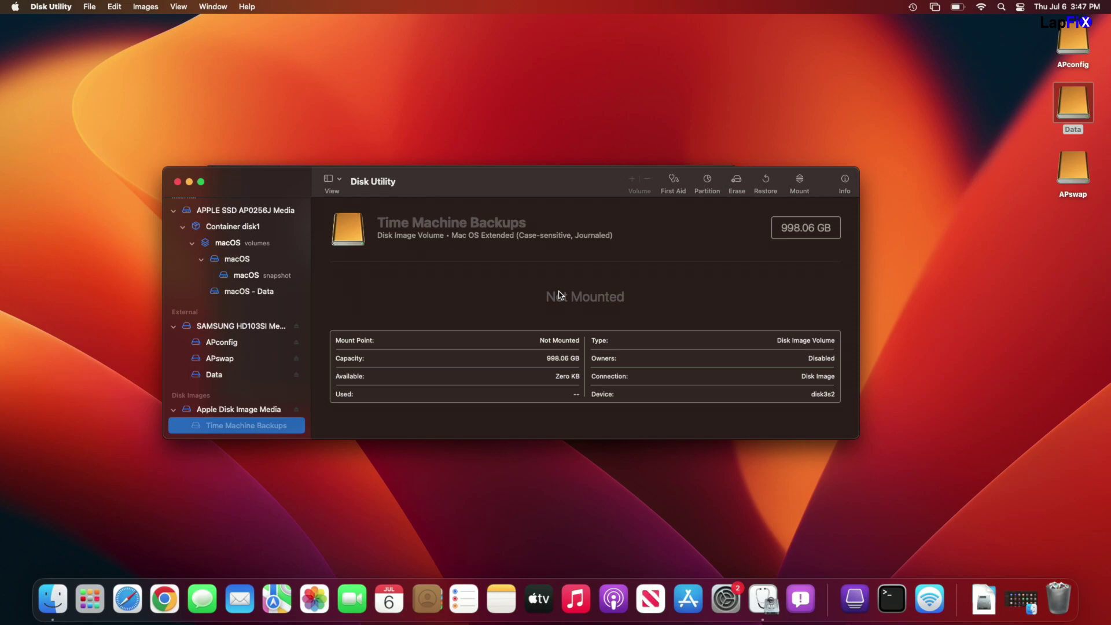
click(262, 414)
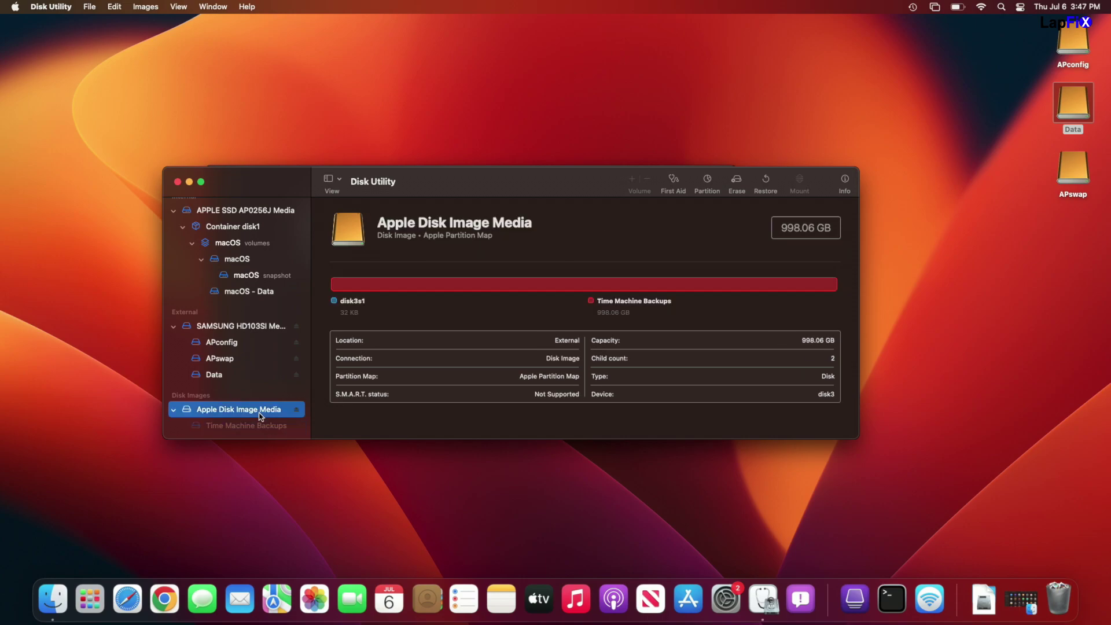
- Try to mount the Time Machine Backups volume of the attached disk image
click(257, 425)
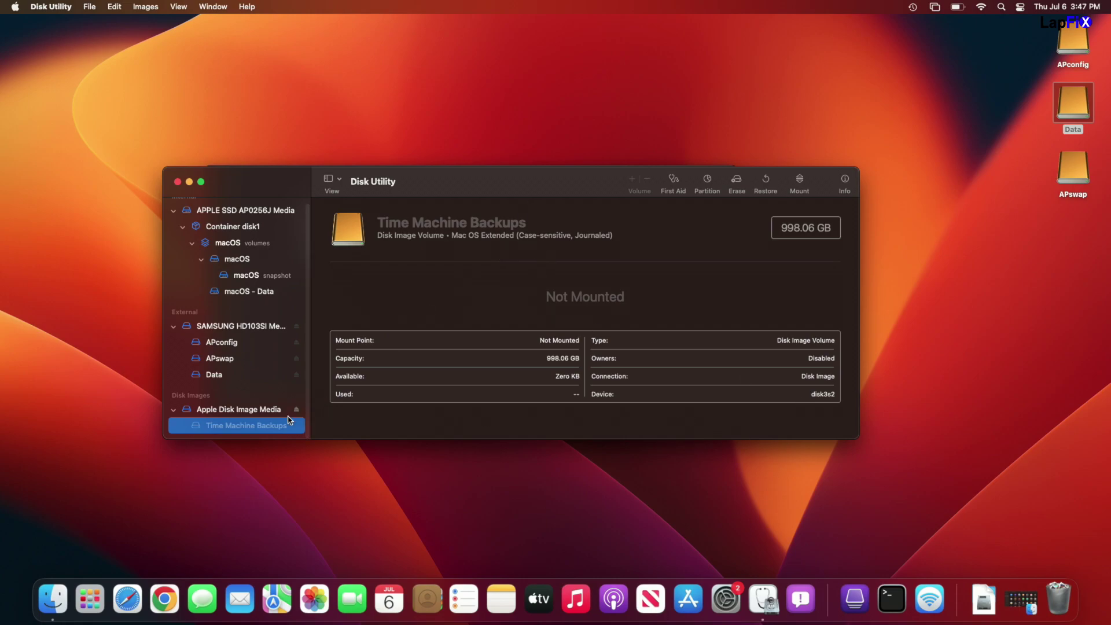
right_click(264, 429)
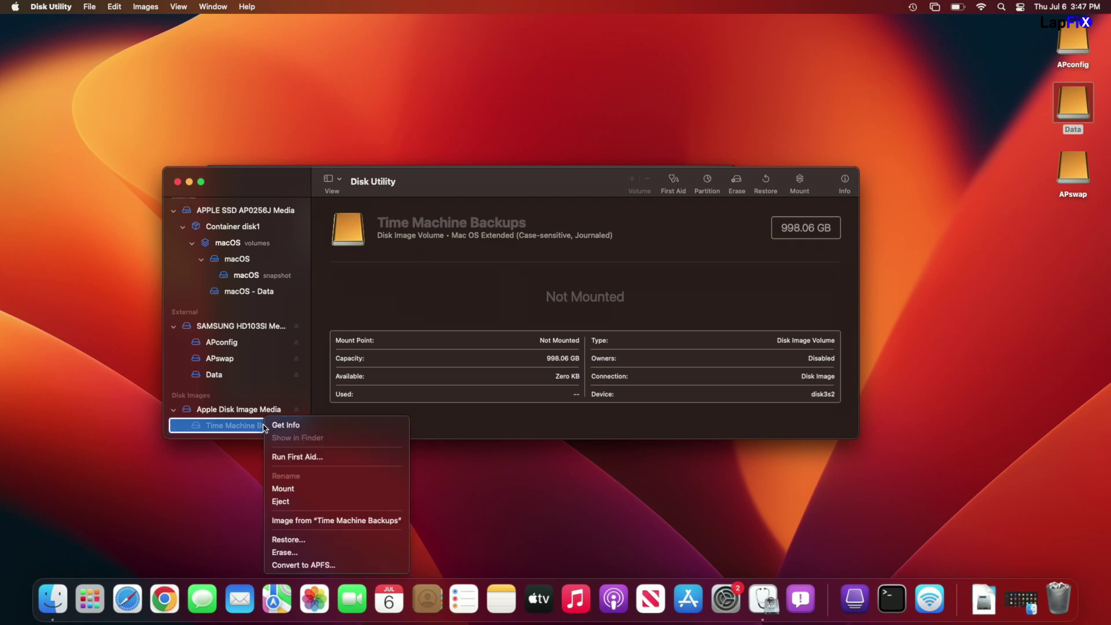
click(307, 490)
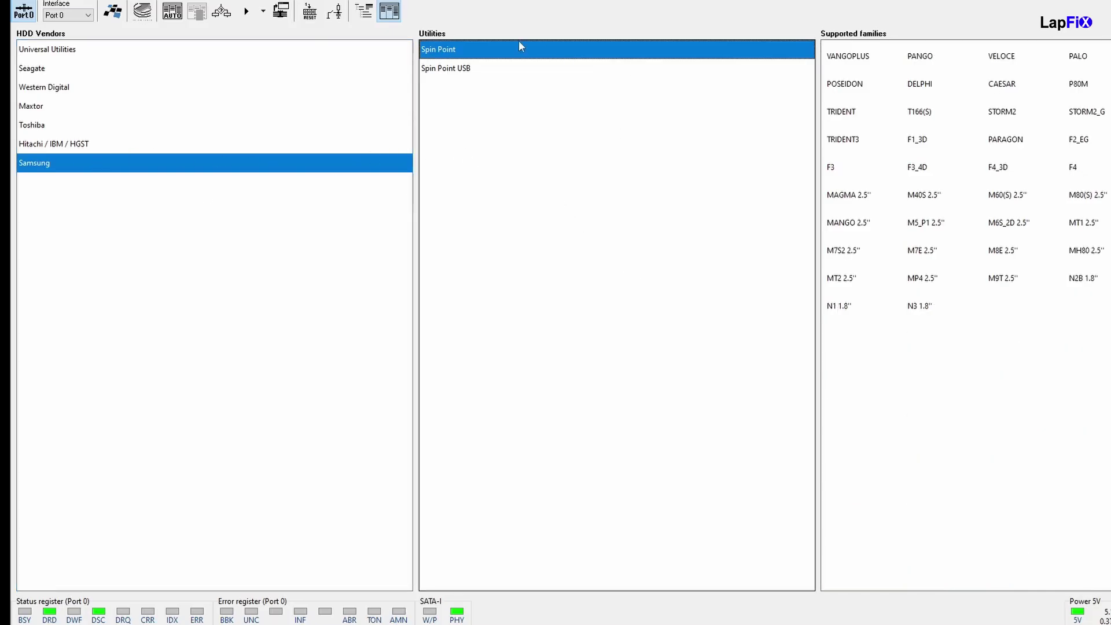
- In PC-3000, start the Samsung Spin Point utility for F2_EG model HD103SI and build the heads map with translator modules read from the HDD
double_click(456, 54)
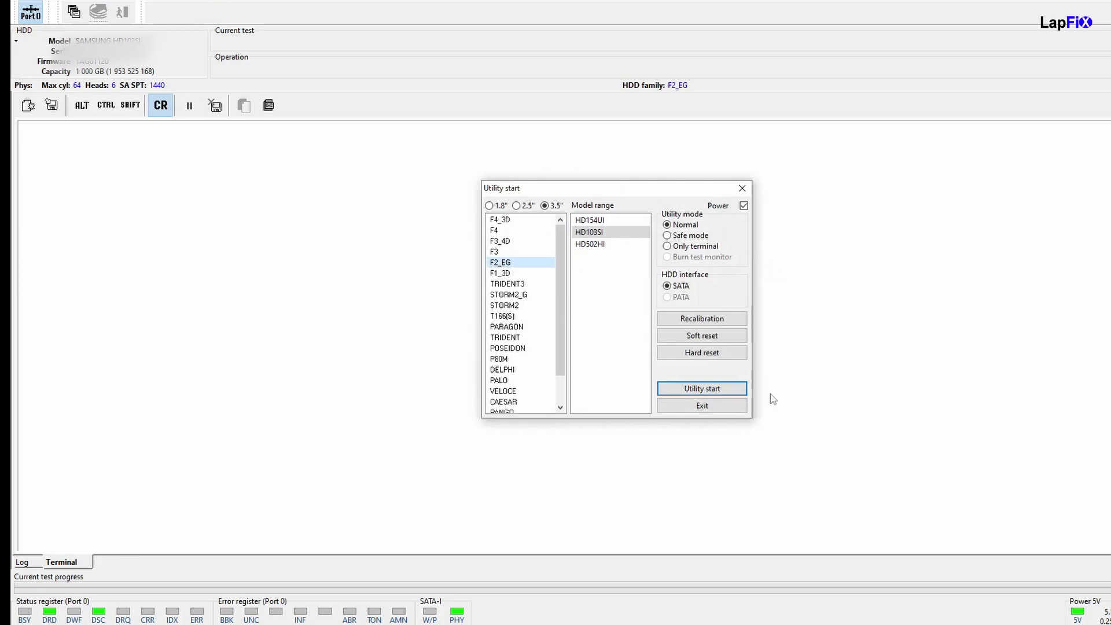
click(702, 388)
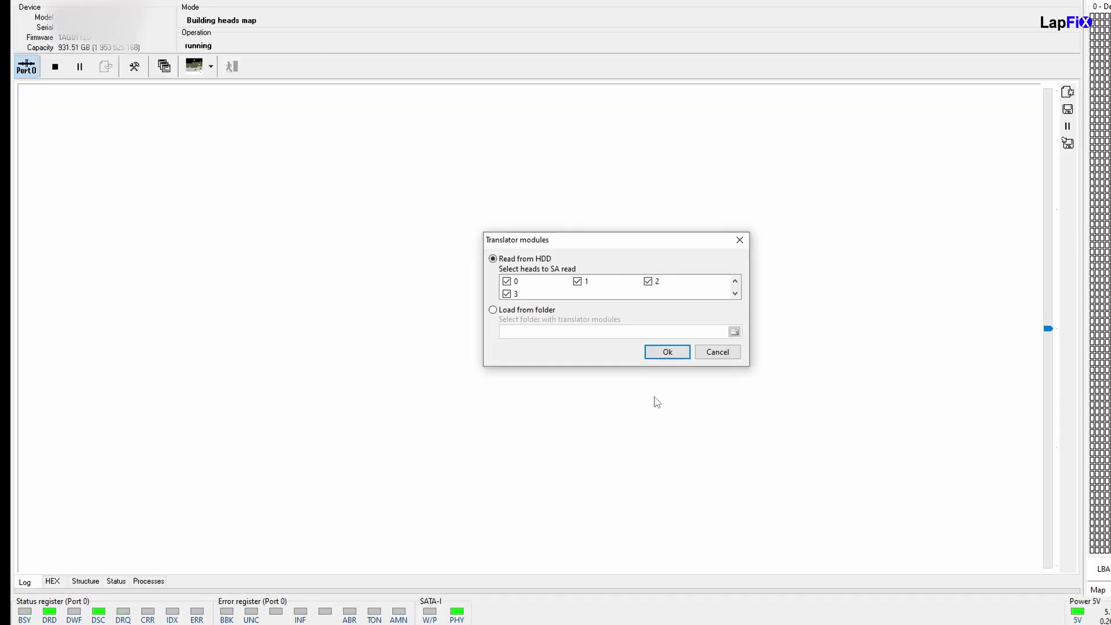
click(666, 353)
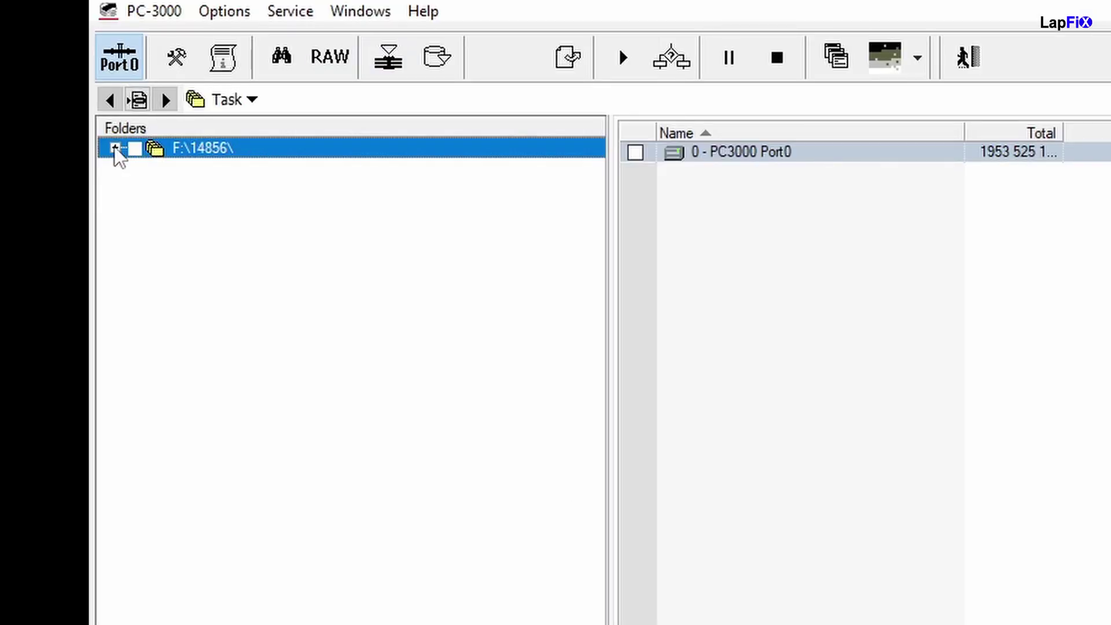
- Expand the task's folder tree through PC3000 Port0, EFI GPT and the APdata HFS+ partition to examine the contents of its Root folder
click(115, 148)
click(137, 169)
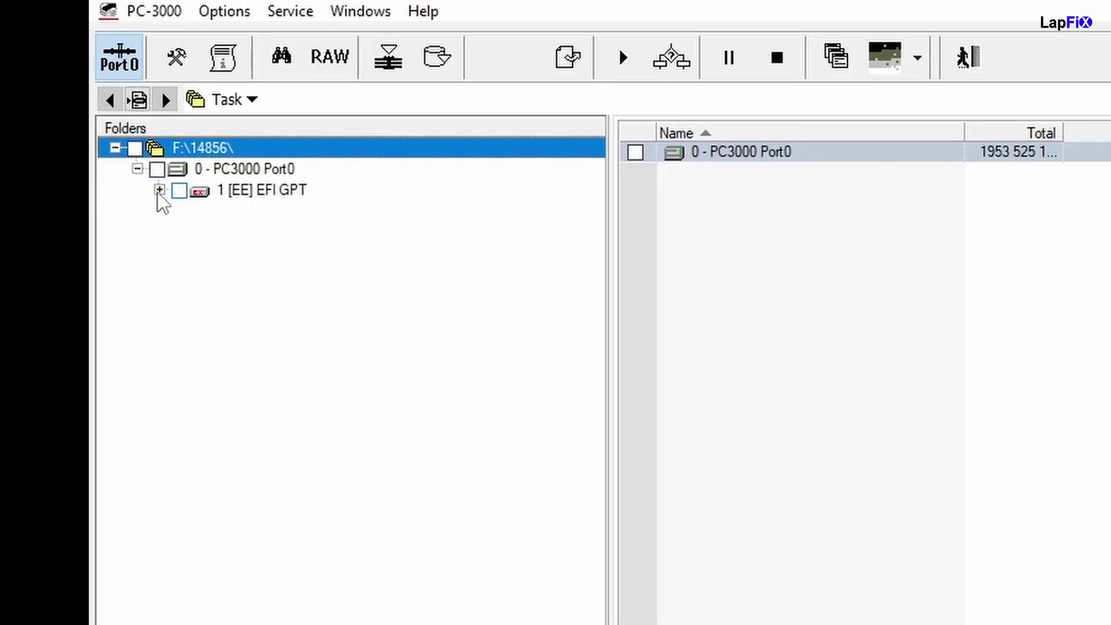
click(159, 190)
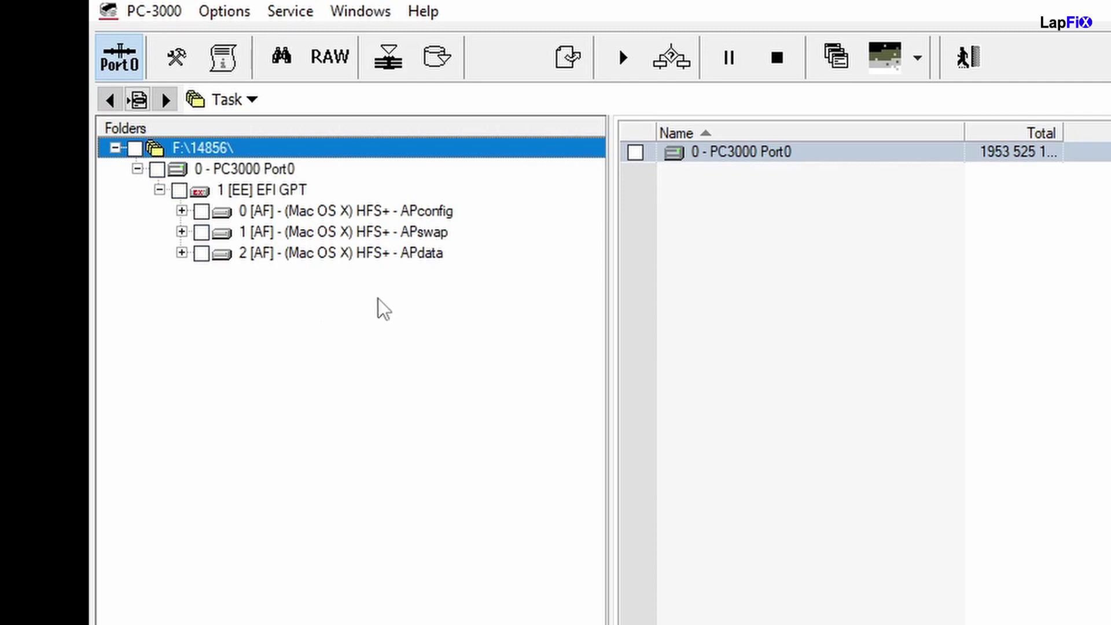
click(182, 253)
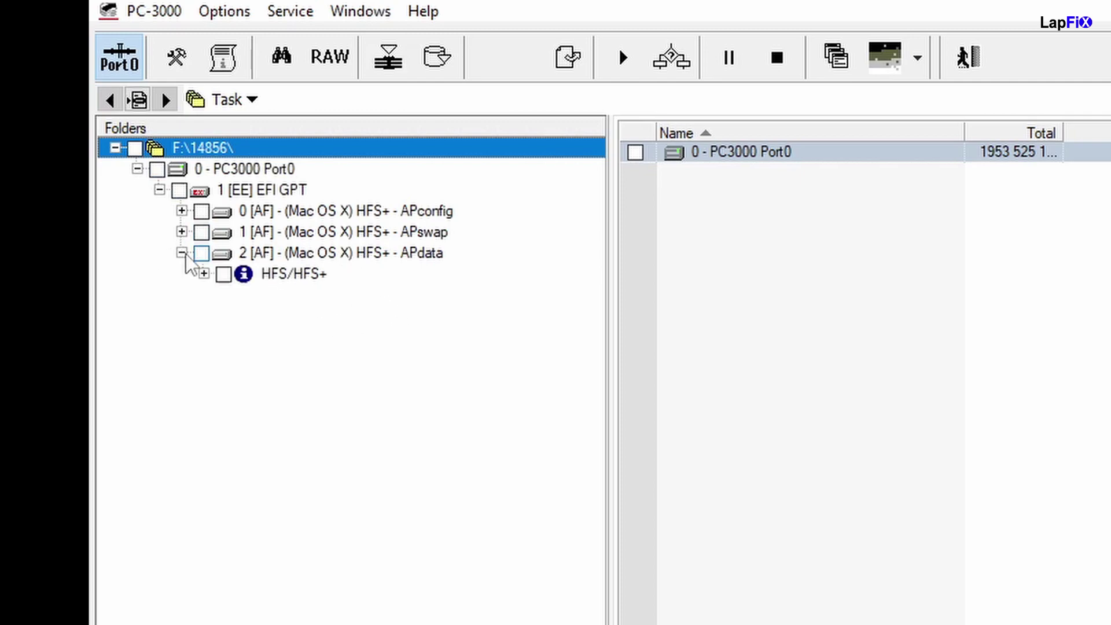
click(204, 274)
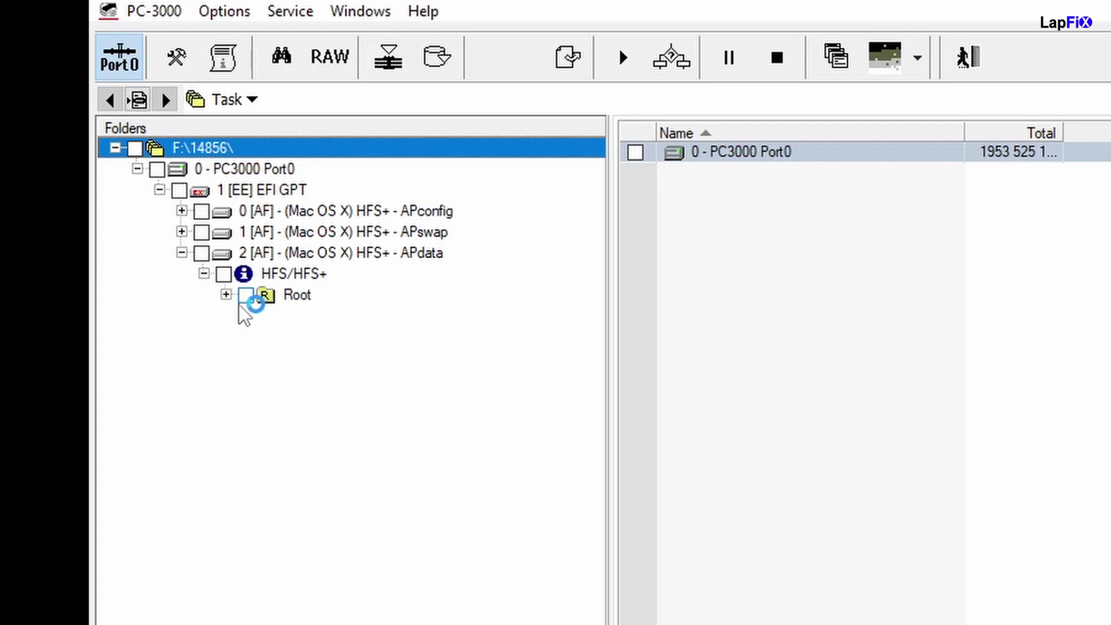
click(225, 295)
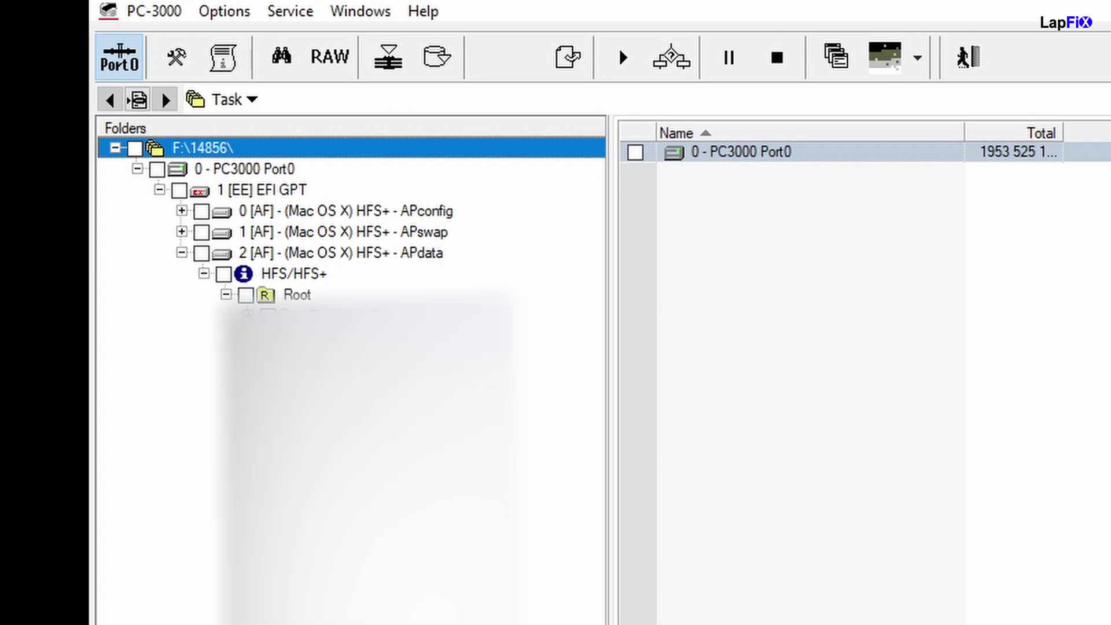